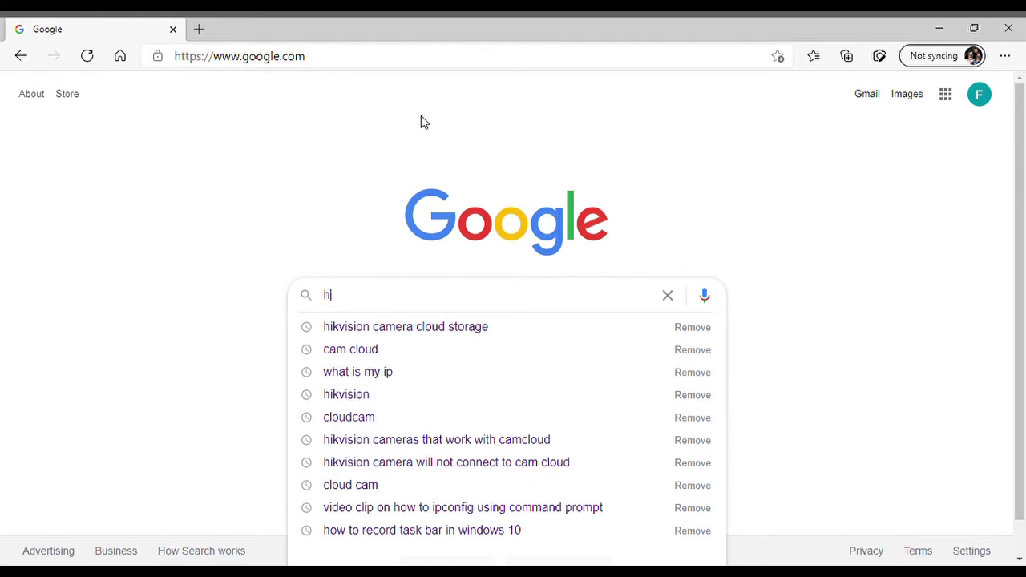
Search Google for 'hikvision' and open Hikvision's US website from the first result.
text(hikvision)
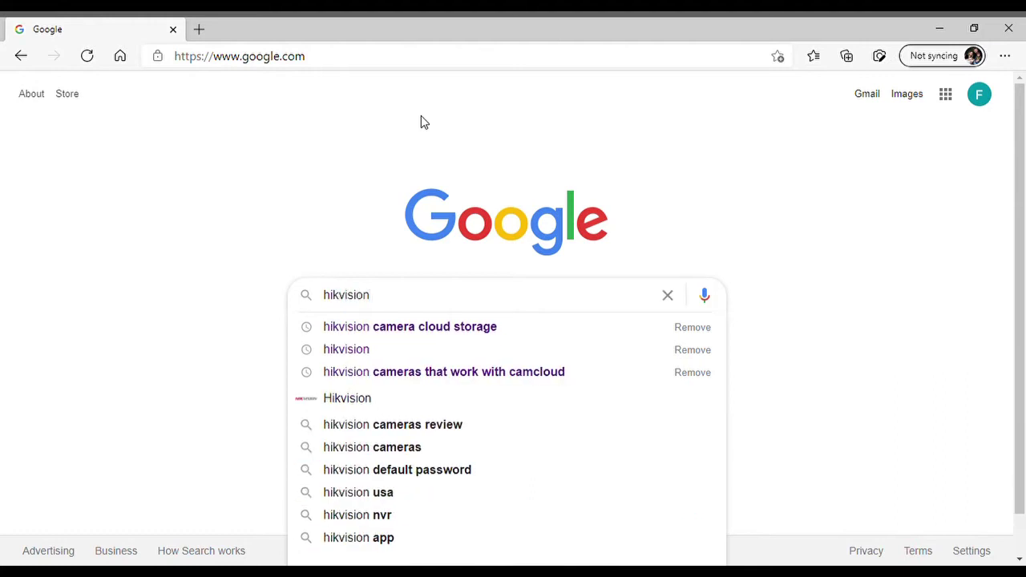
key(Return)
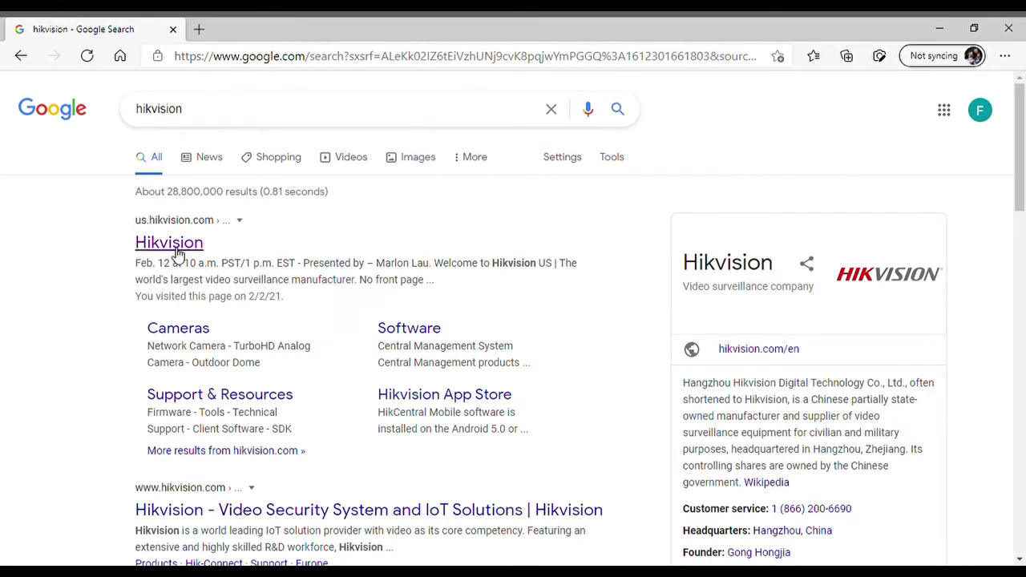
click(171, 247)
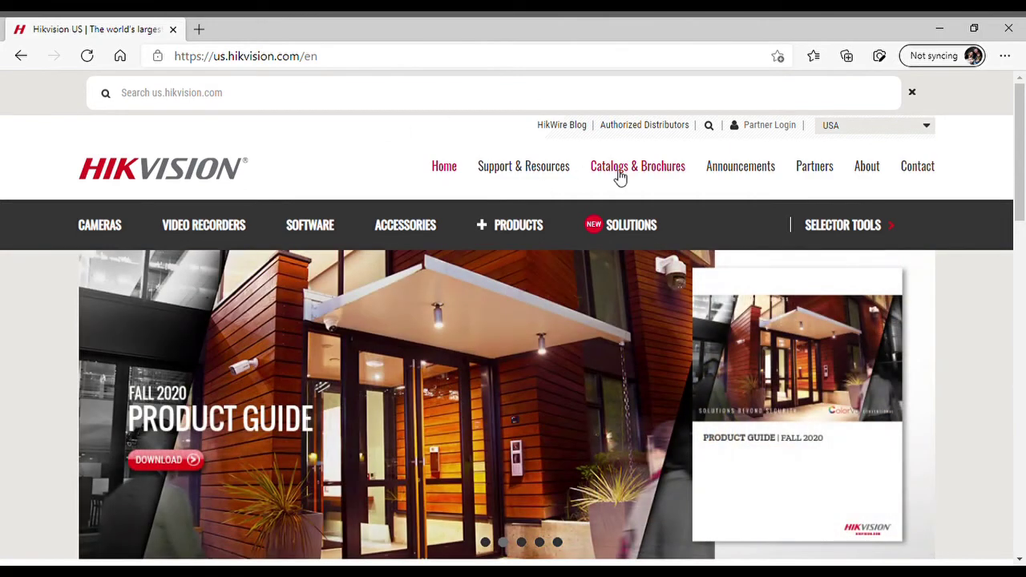
Go through Support & Resources > Downloads > Client Software to the iVMS-4200 for Windows product page.
mouse_move(556, 174)
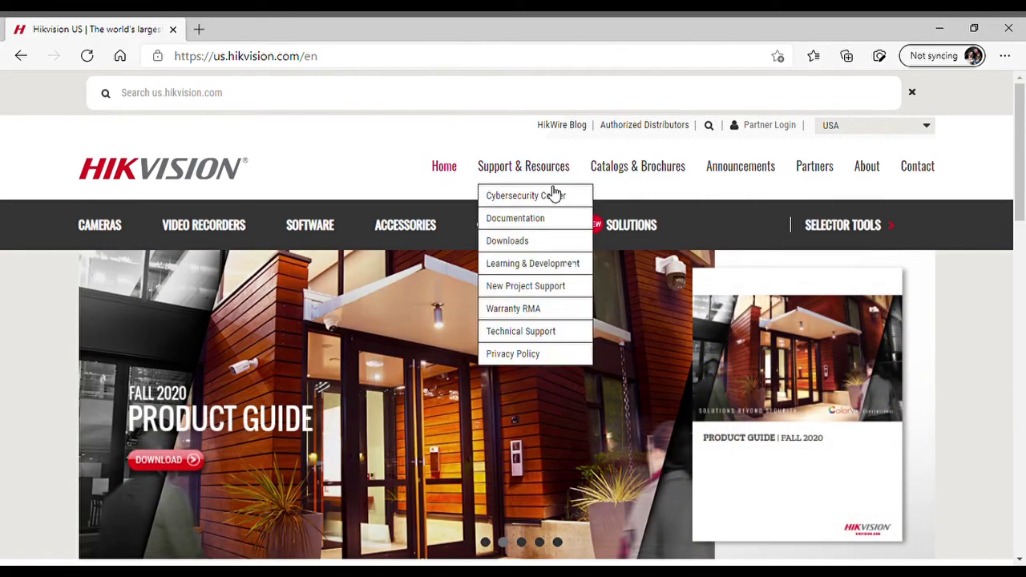
mouse_move(537, 249)
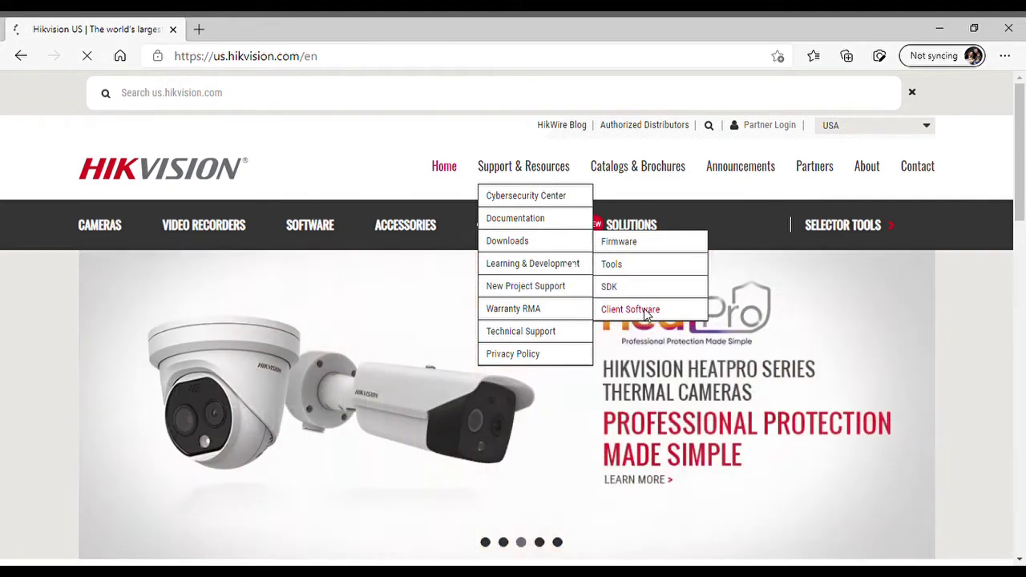
click(647, 309)
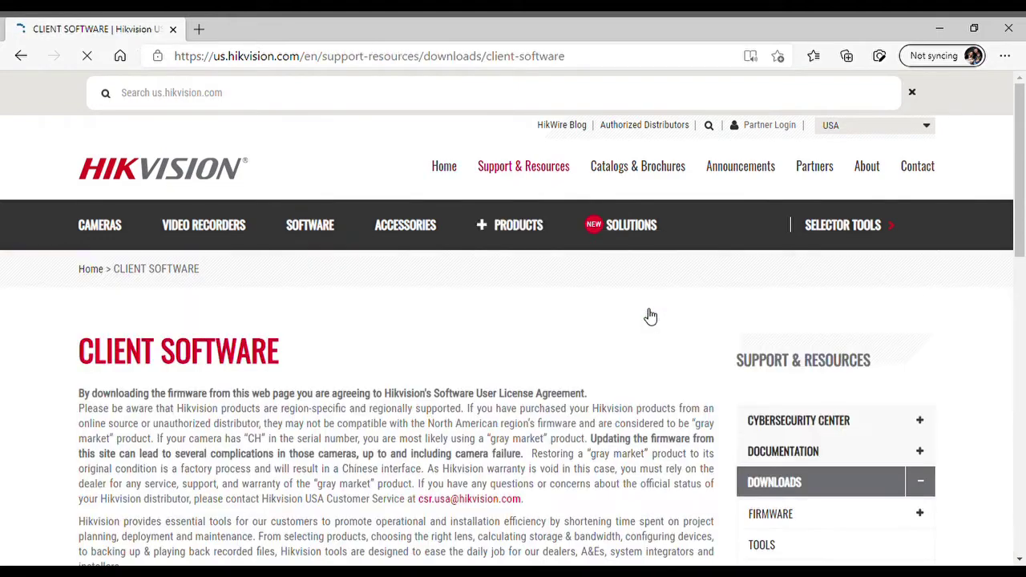
drag(1022, 144, 1023, 256)
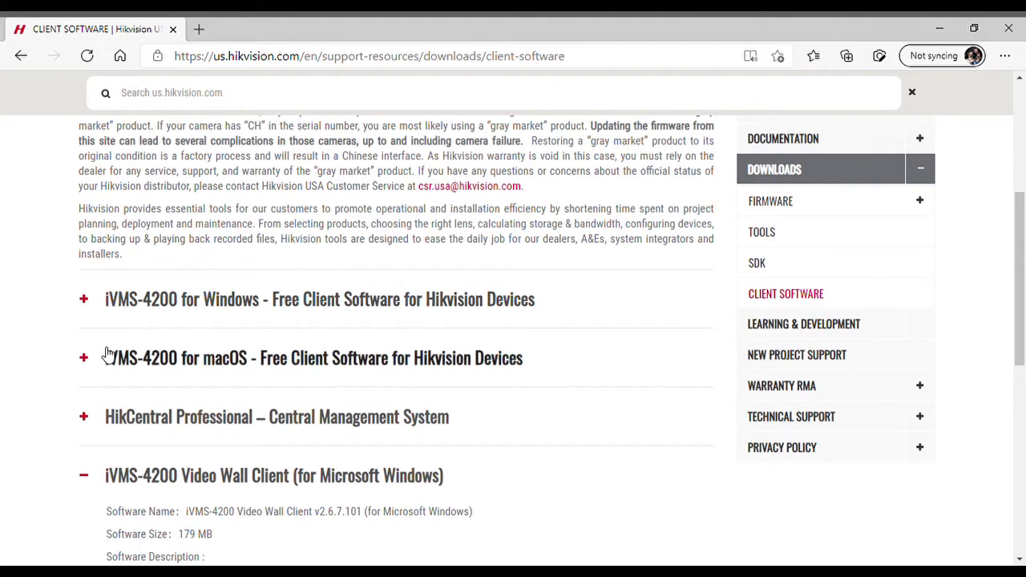
click(85, 301)
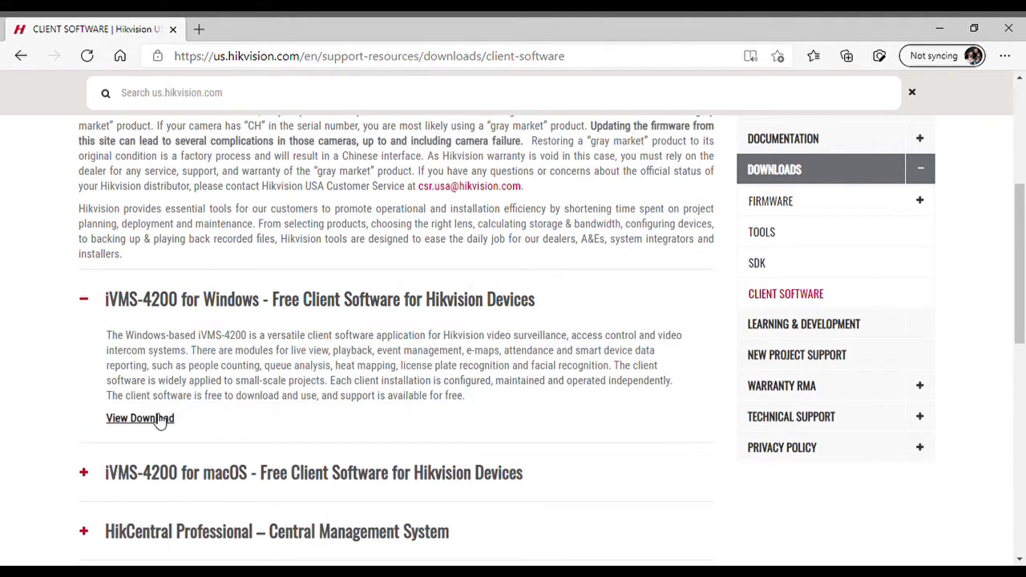
click(158, 417)
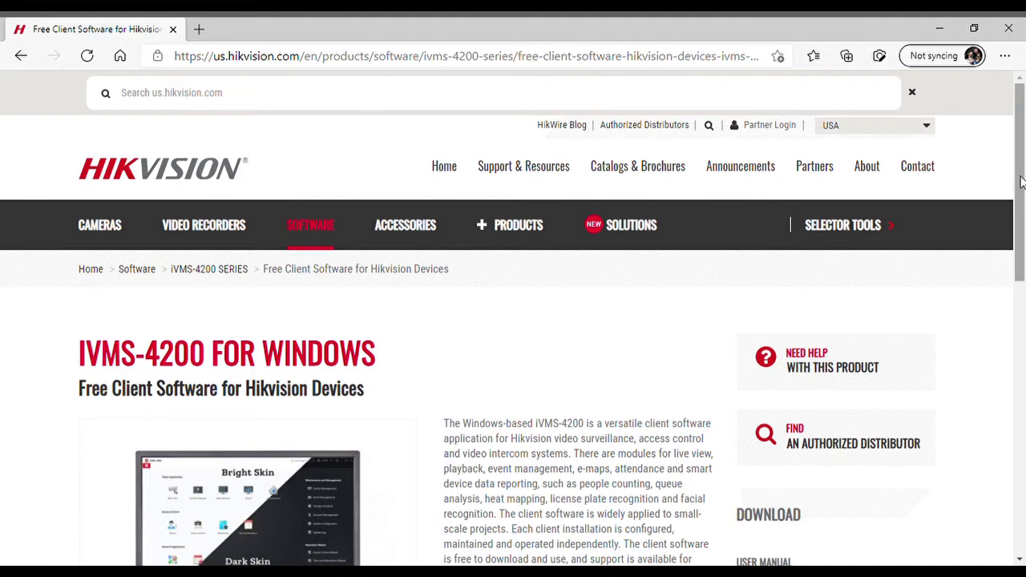
Download iVMS-4200 V3.4.0.10_E and open the downloaded zip to launch the installer.
drag(1019, 180, 1024, 308)
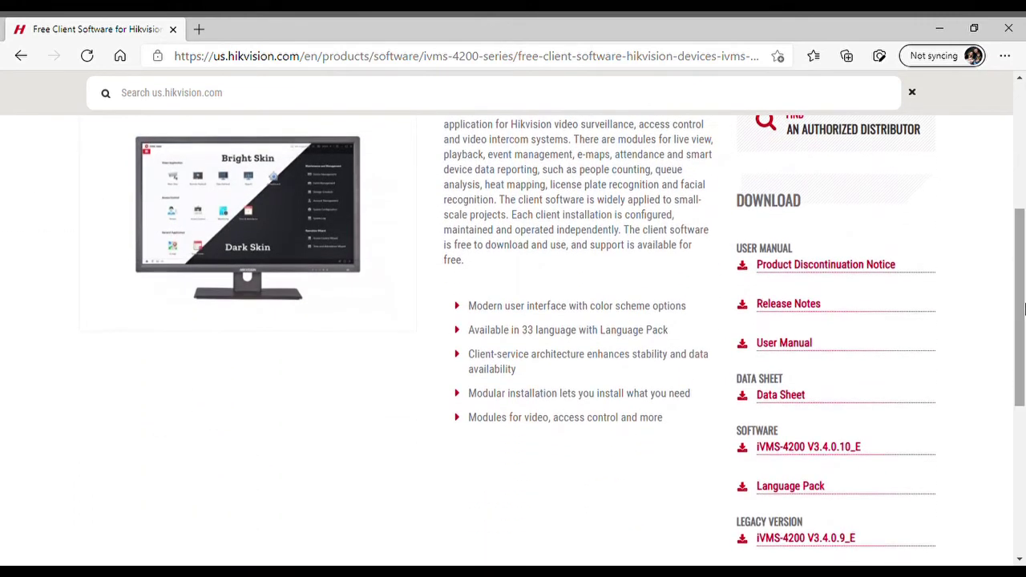
click(810, 447)
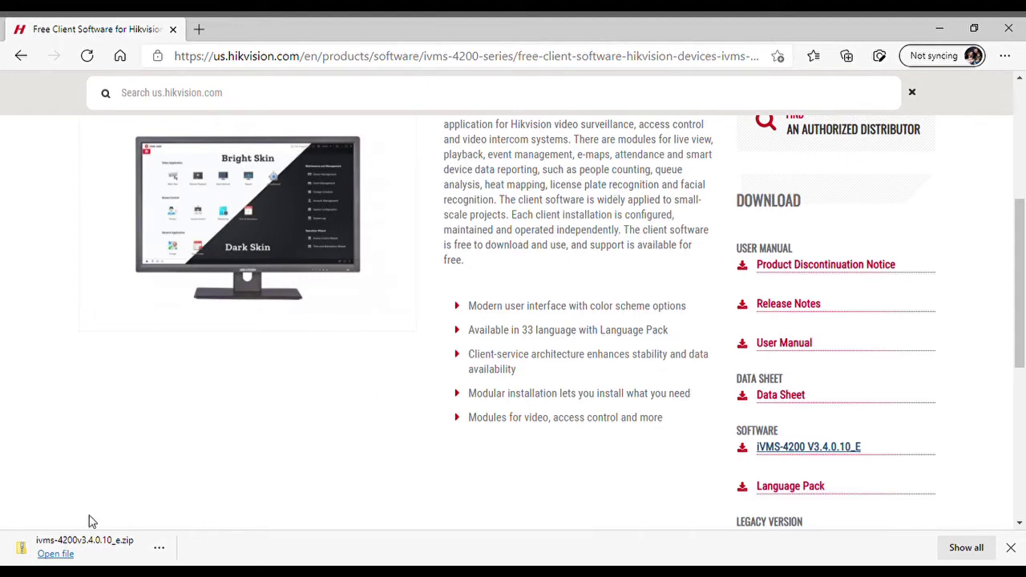
click(54, 554)
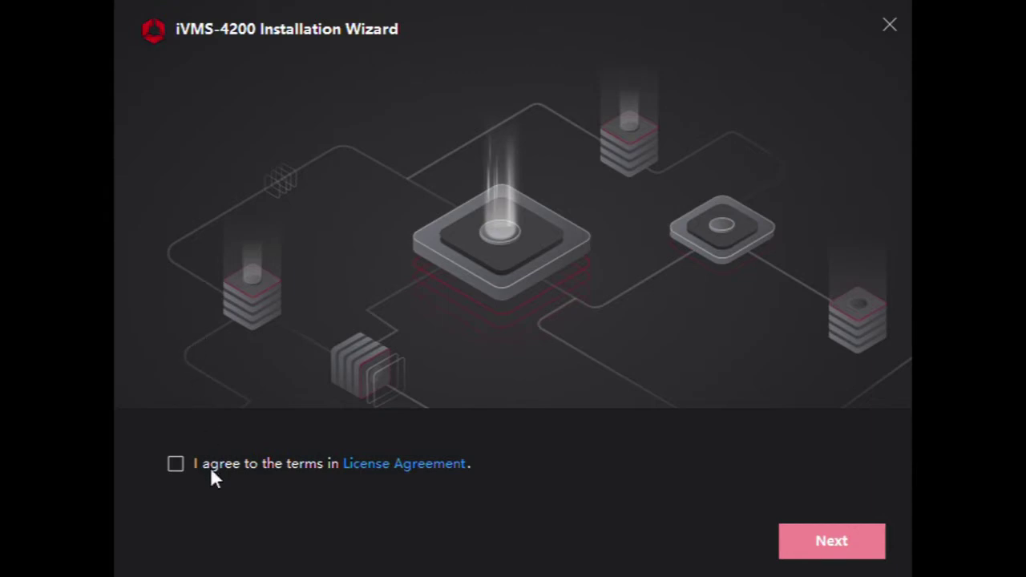
Accept the license agreement and install the iVMS-4200 client.
click(176, 463)
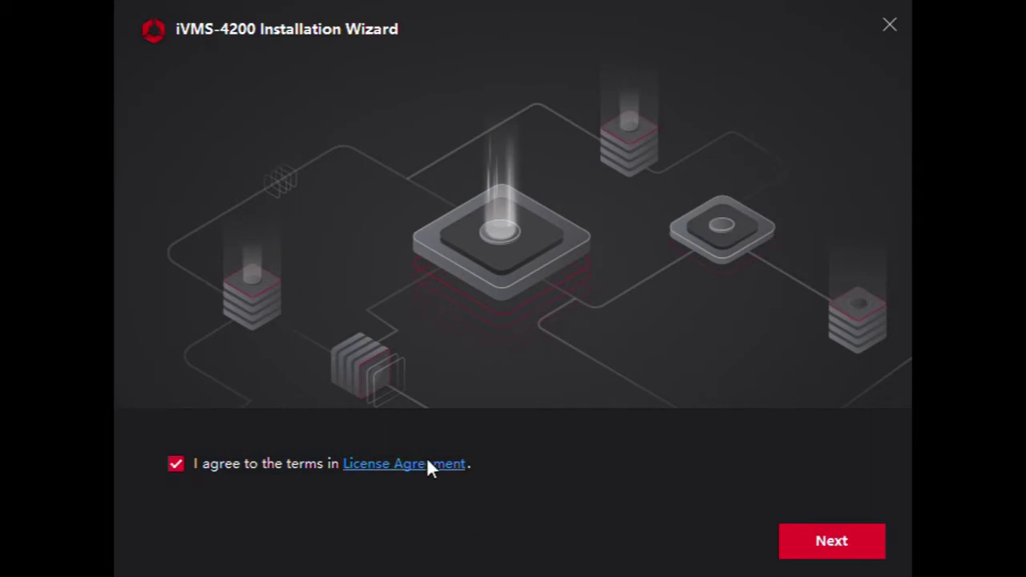
click(837, 537)
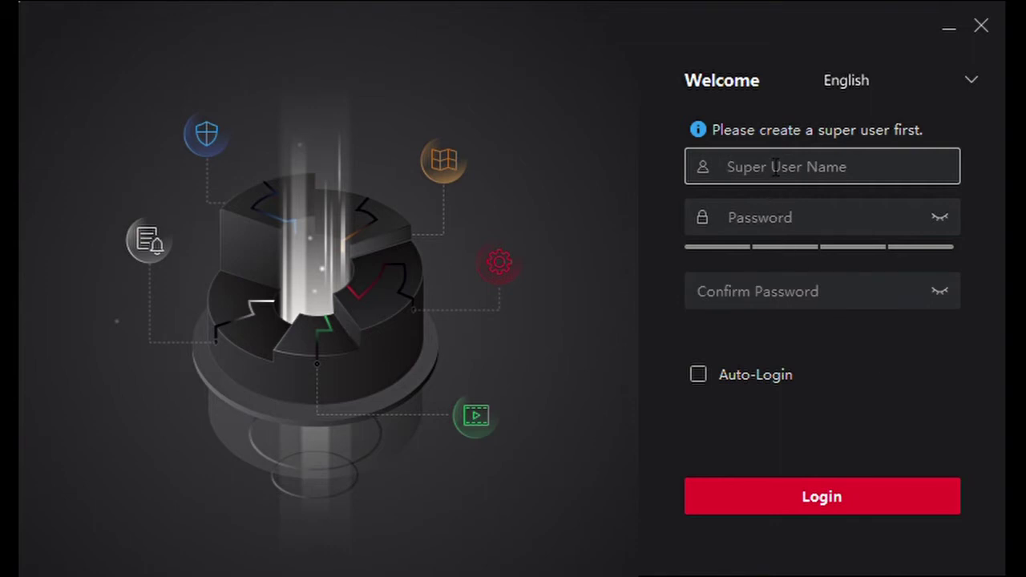
Create super user 'admin' with a confirmed password and Auto-Login enabled.
text(admin)
key(Tab)
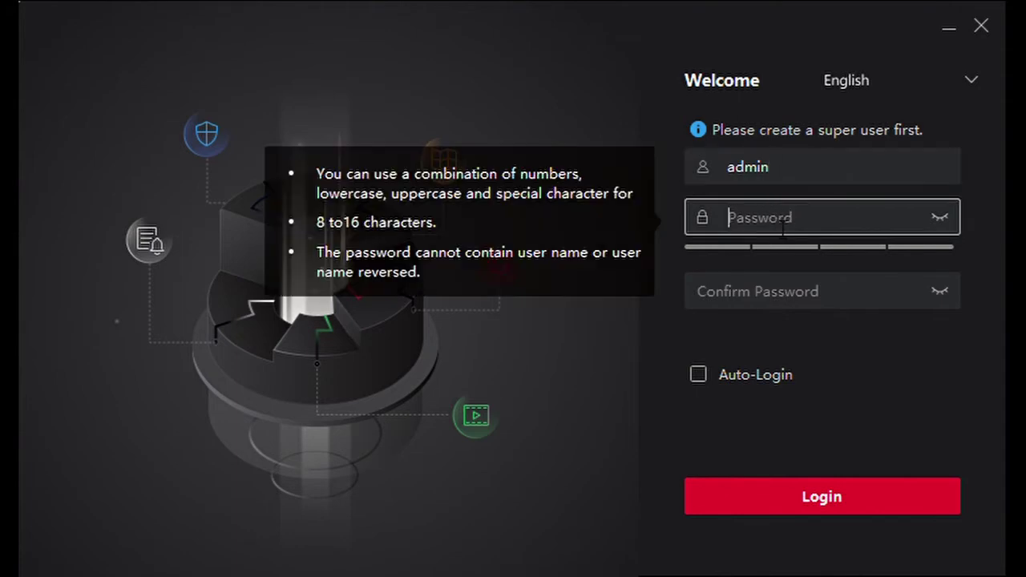
text(a123)
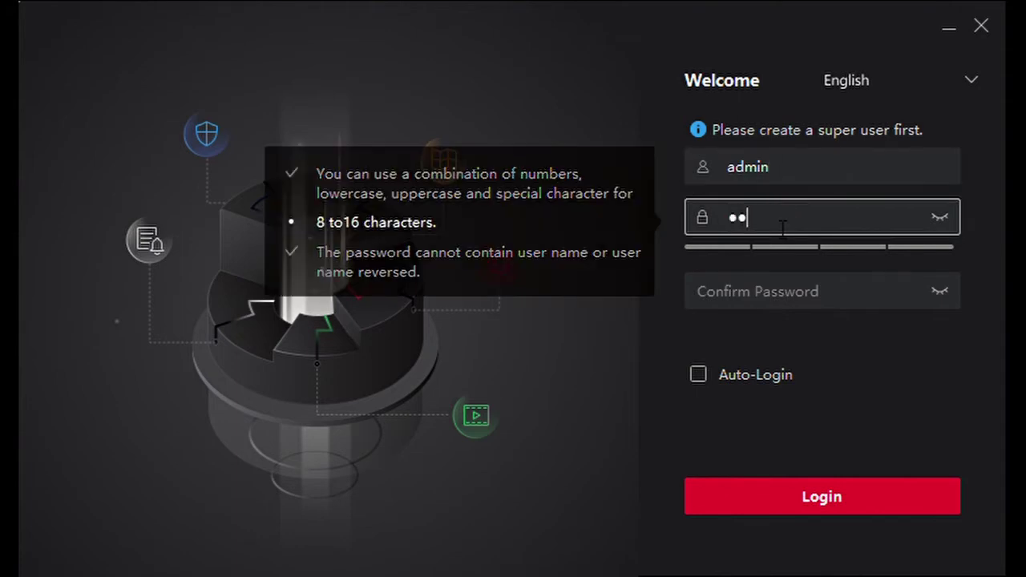
key(BackSpace)
key(BackSpace)
key(BackSpace)
key(BackSpace)
text(a1234567)
click(774, 291)
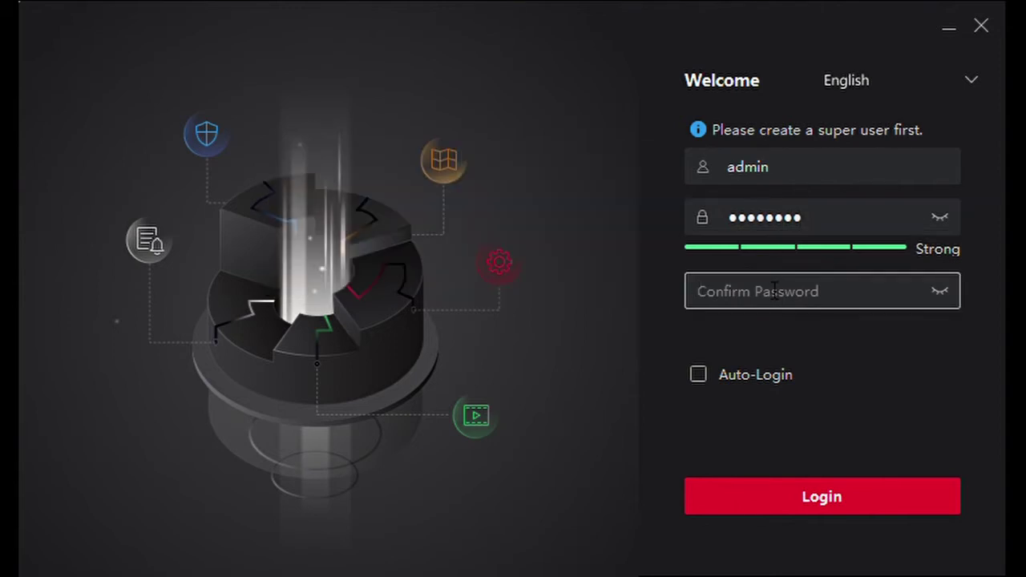
text(a123456)
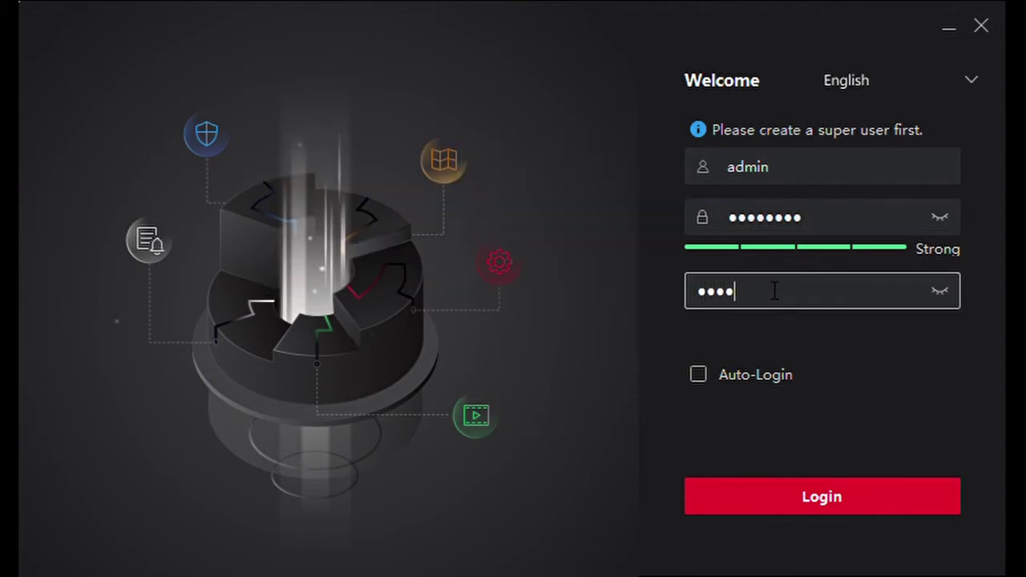
text(7)
click(698, 374)
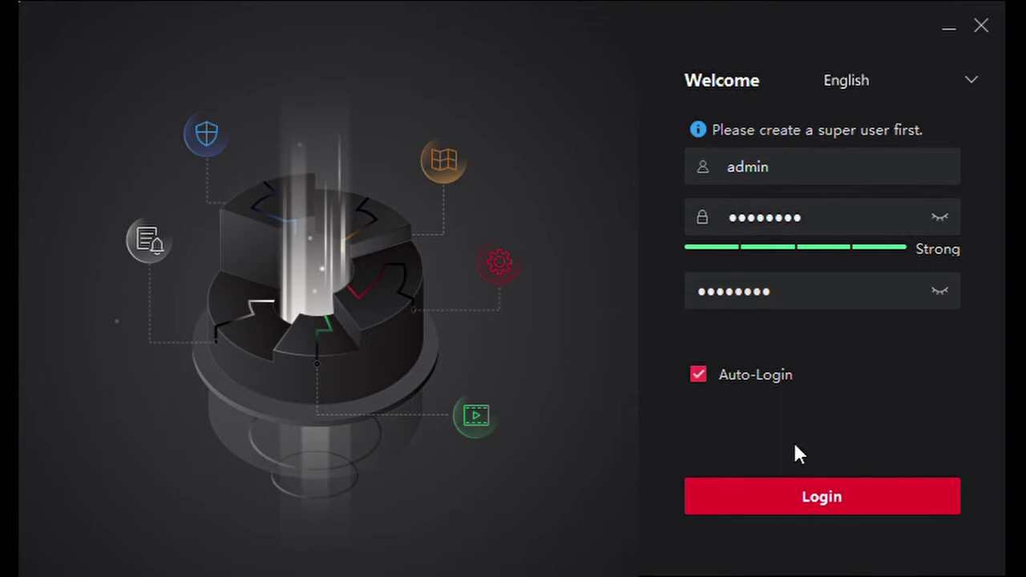
click(811, 493)
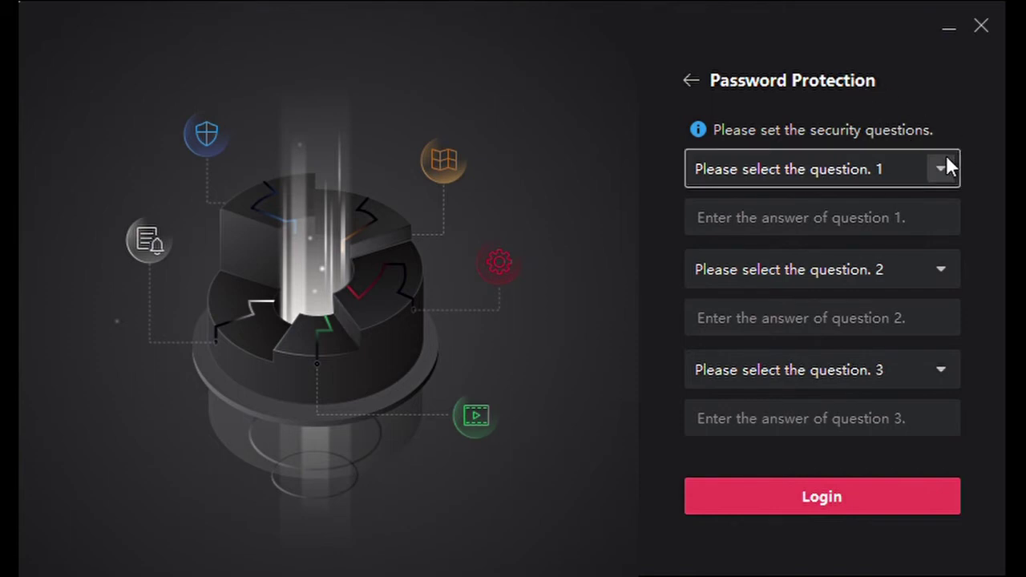
Scroll down through the Password Protection security-question setup.
scroll(939, 168, down, 1)
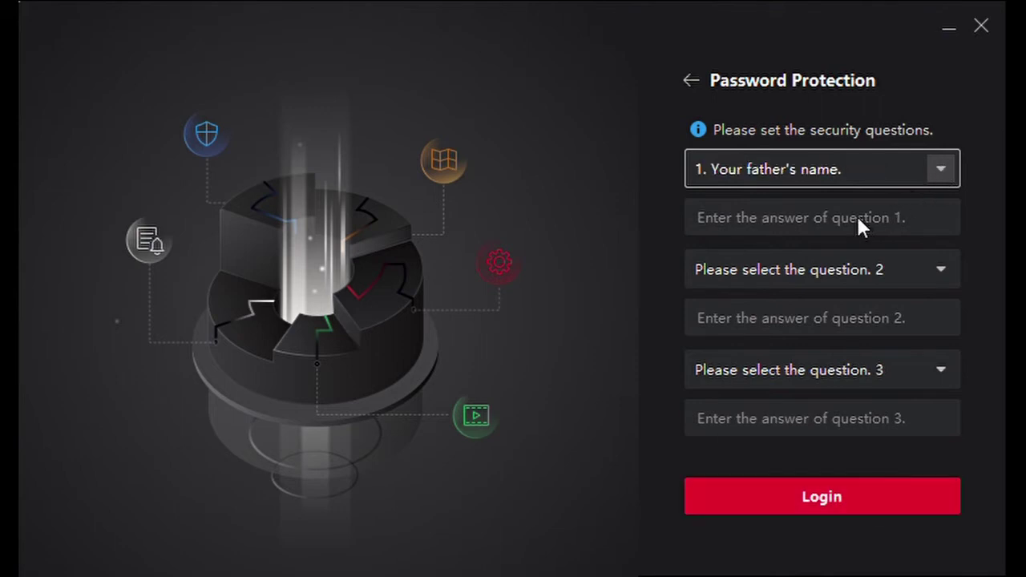
scroll(838, 269, down, 1)
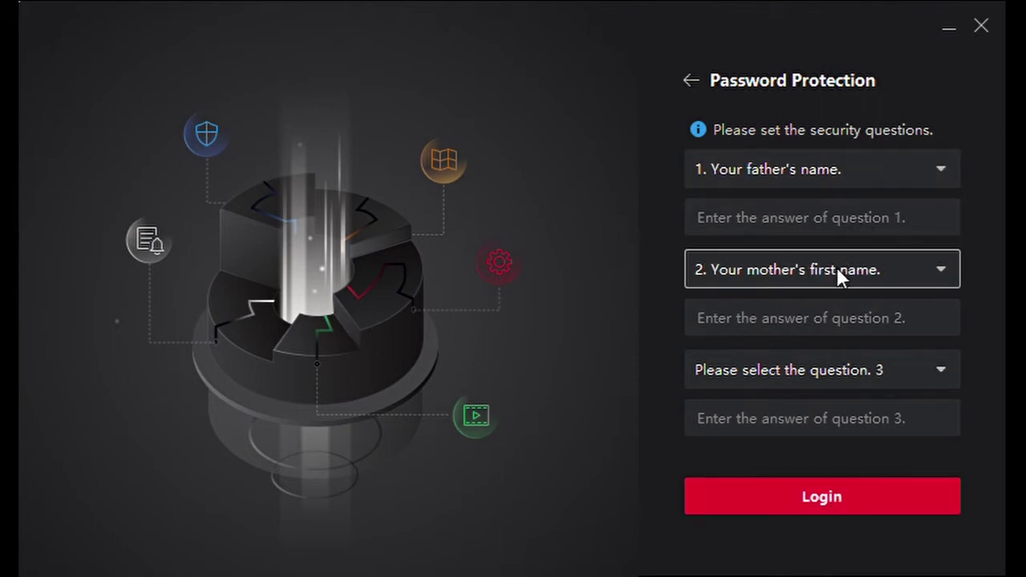
scroll(835, 381, down, 1)
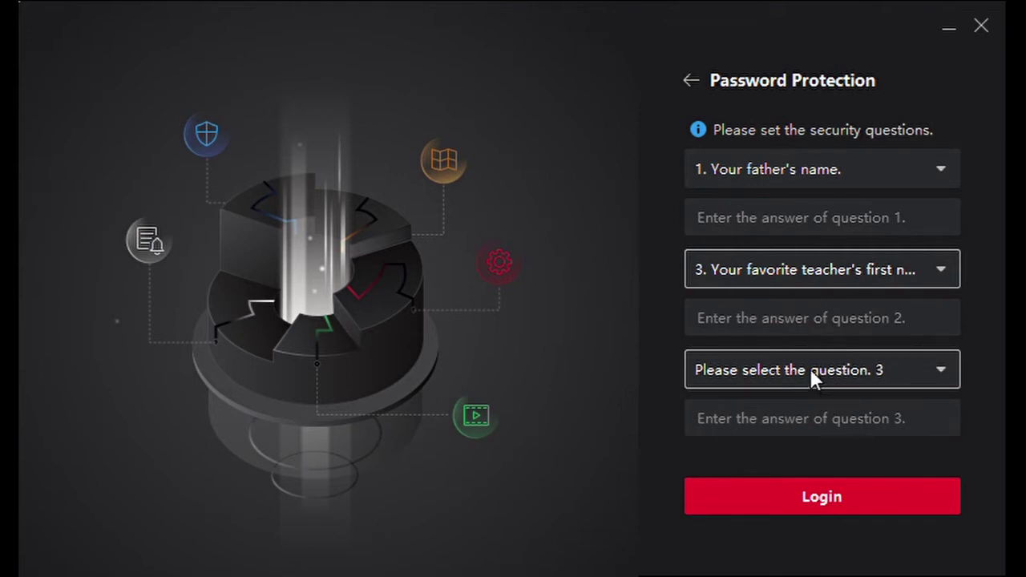
scroll(809, 370, down, 1)
scroll(809, 370, down, 5)
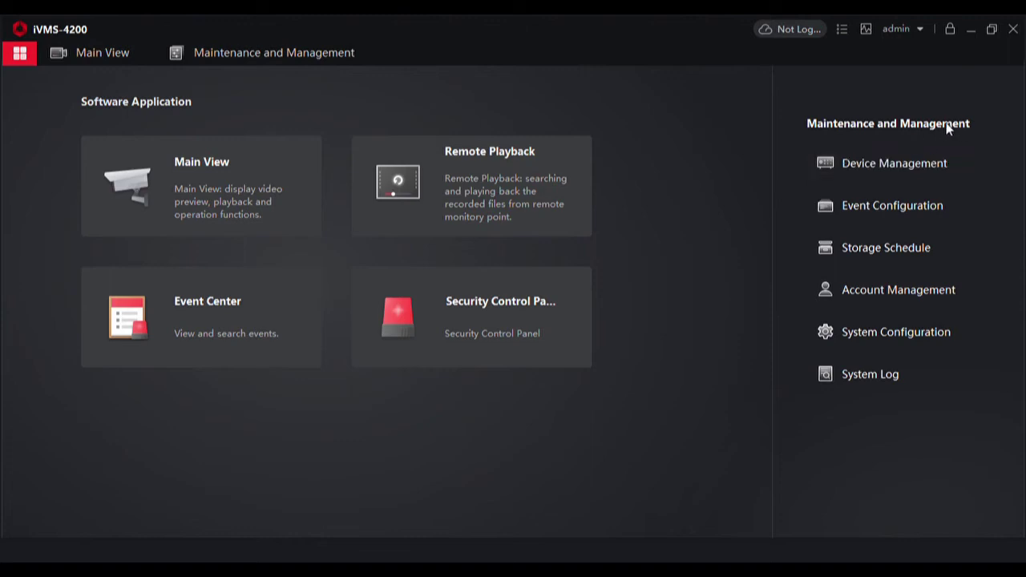
Open Device Management and list the online devices, showing the camera at 192.168.0.29.
click(866, 165)
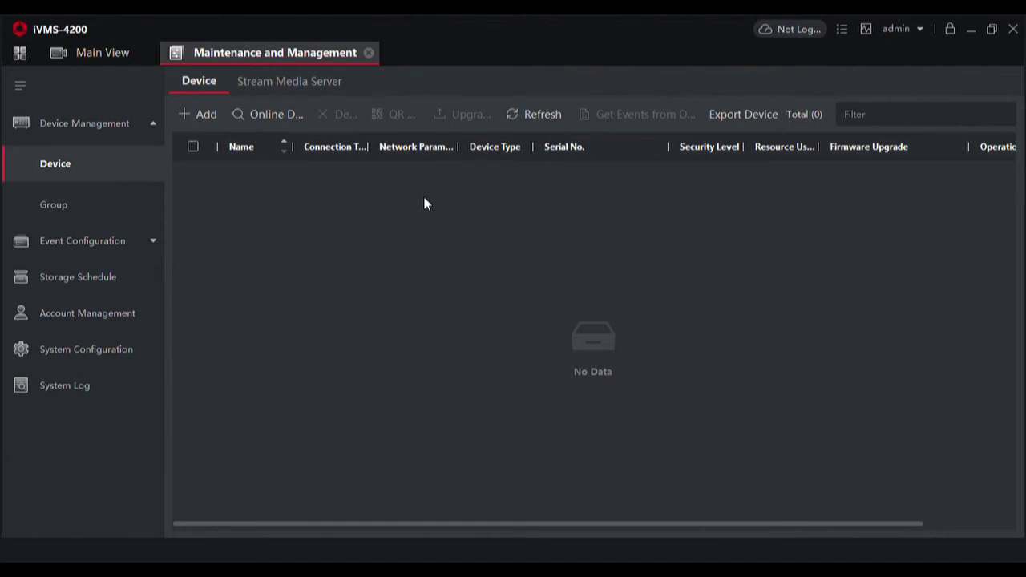
click(262, 118)
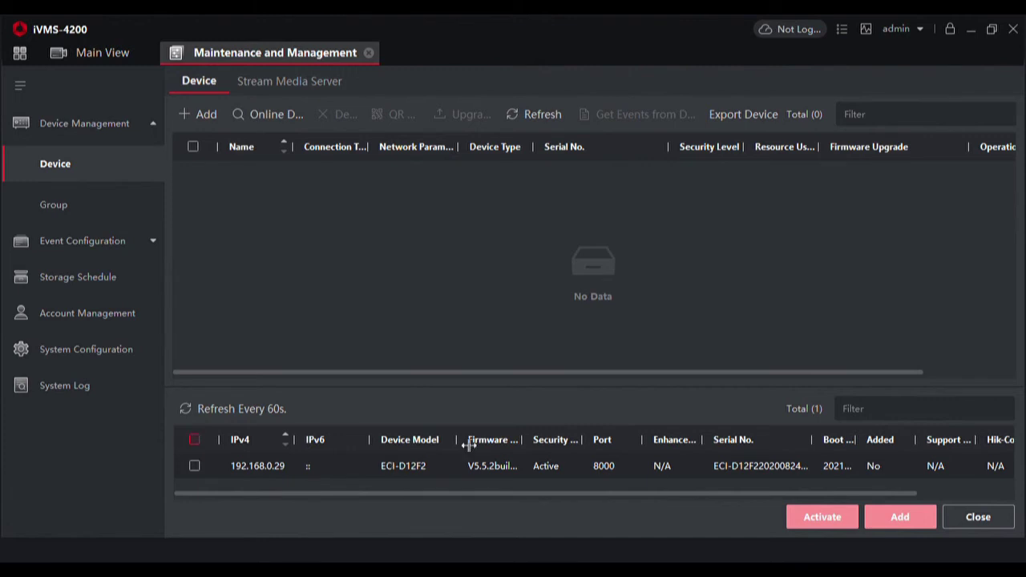
Add the 192.168.0.29 camera as 'basement' and widen the Serial No. column.
click(196, 471)
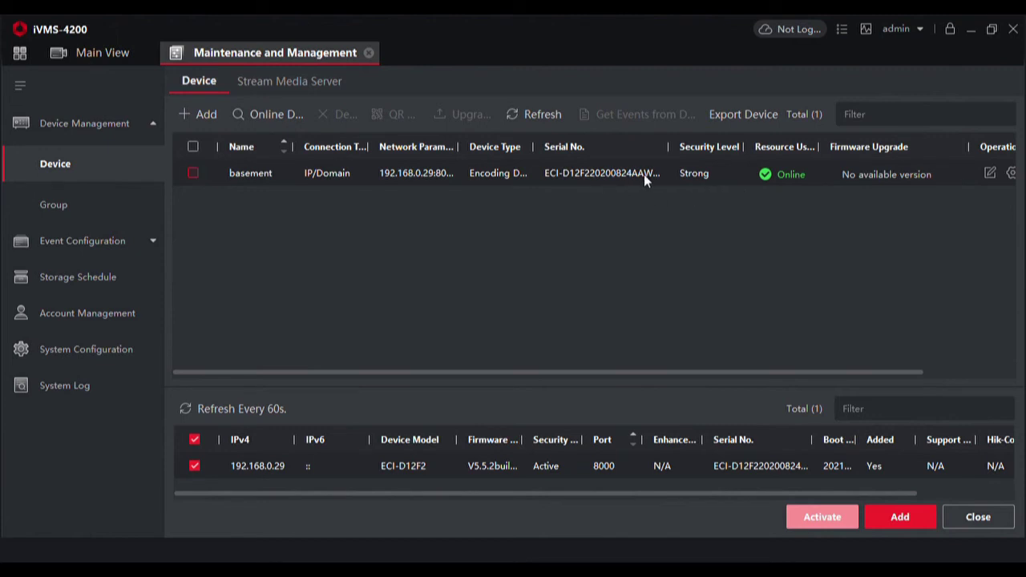
drag(675, 157, 715, 157)
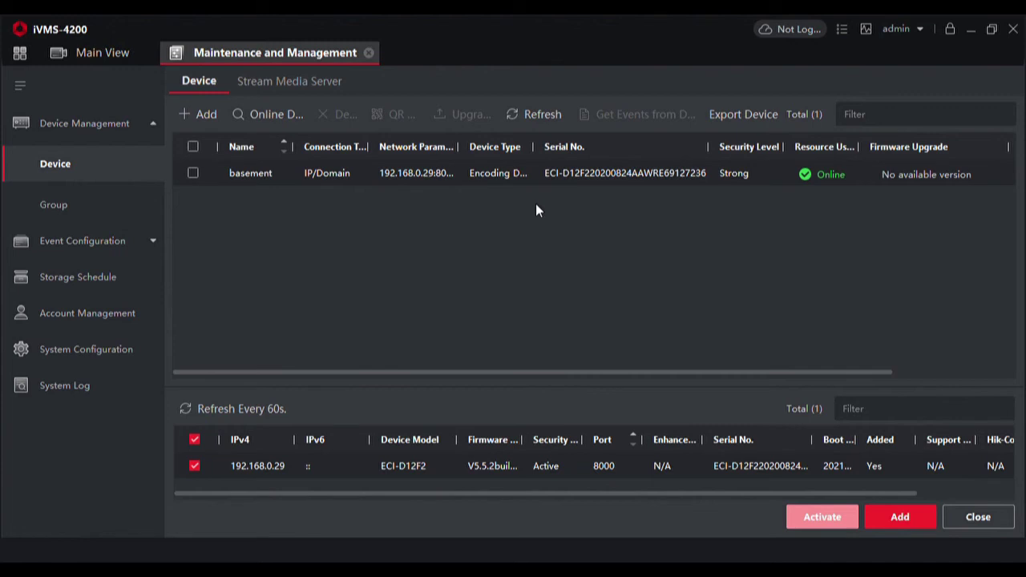
click(93, 54)
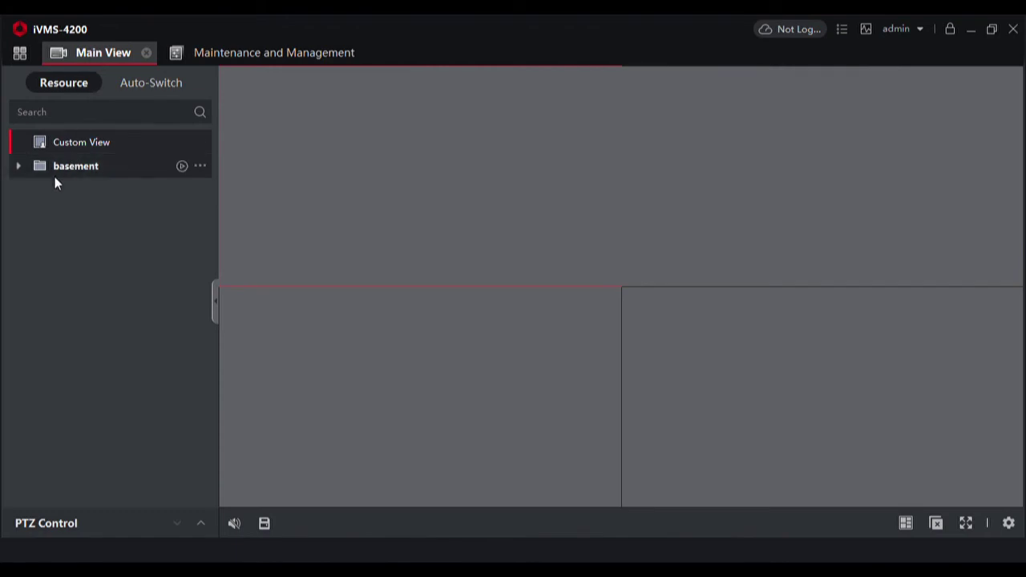
Expand the basement group, play Camera1_basement live, and maximize its video tile.
click(54, 169)
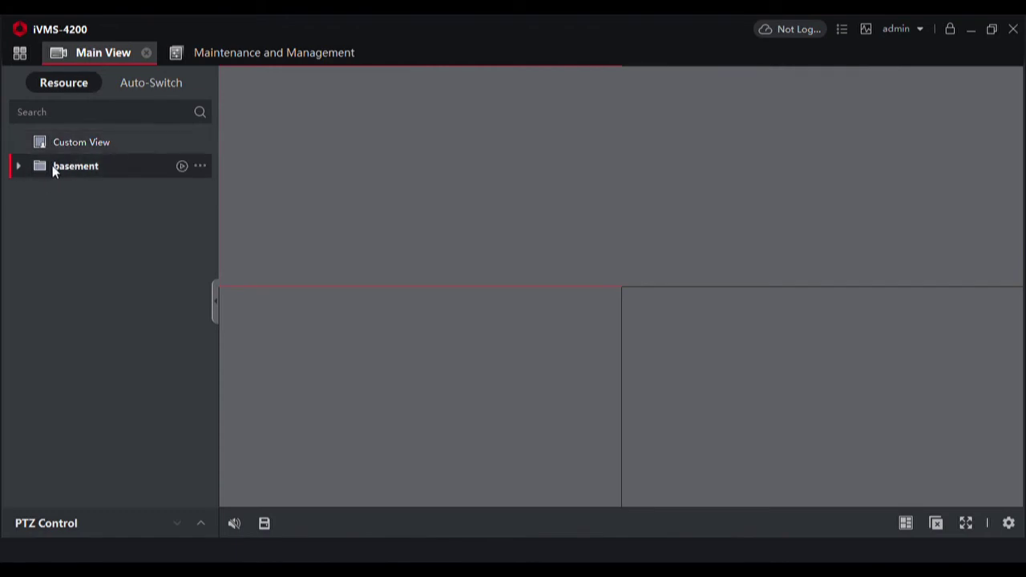
click(19, 167)
double_click(105, 195)
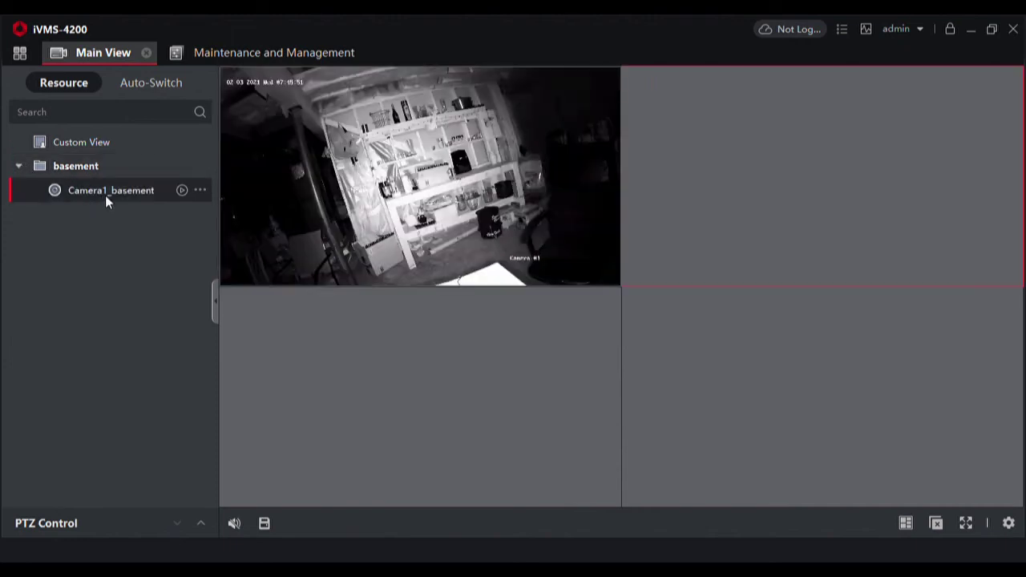
mouse_move(442, 201)
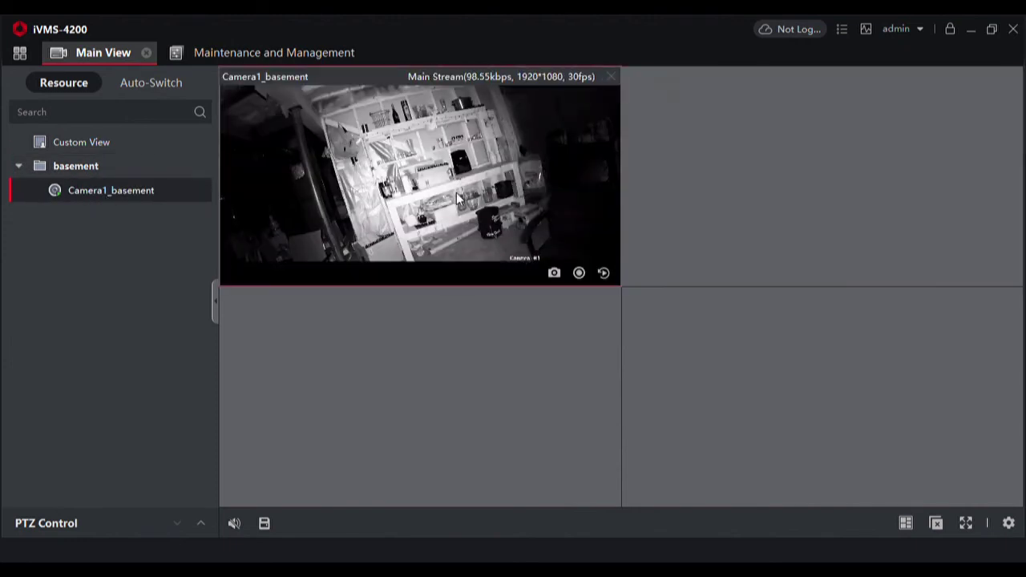
double_click(458, 198)
mouse_move(851, 182)
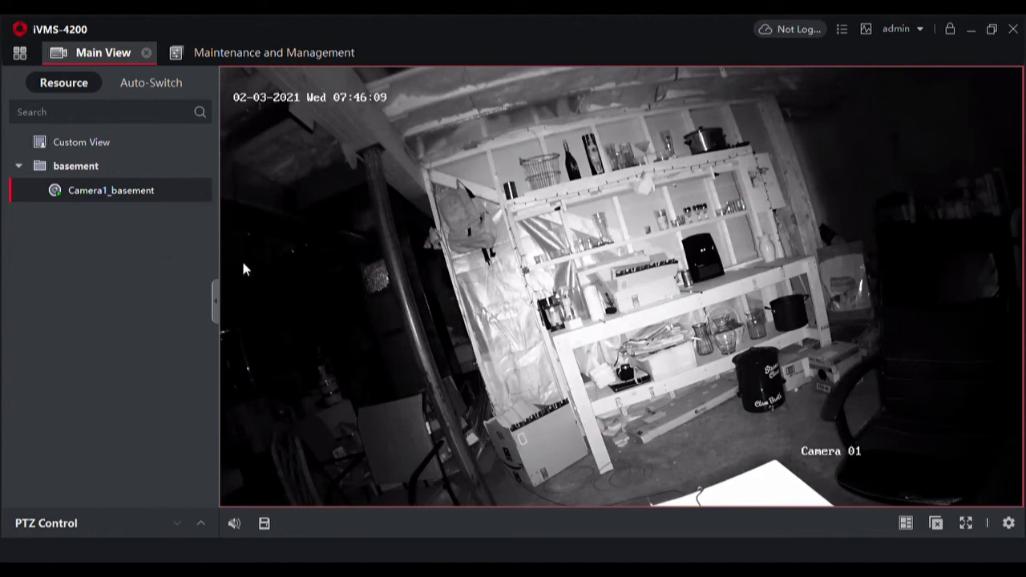
Rename Camera1_basement to 'Basement' and return to the Software Application home page.
key(F2)
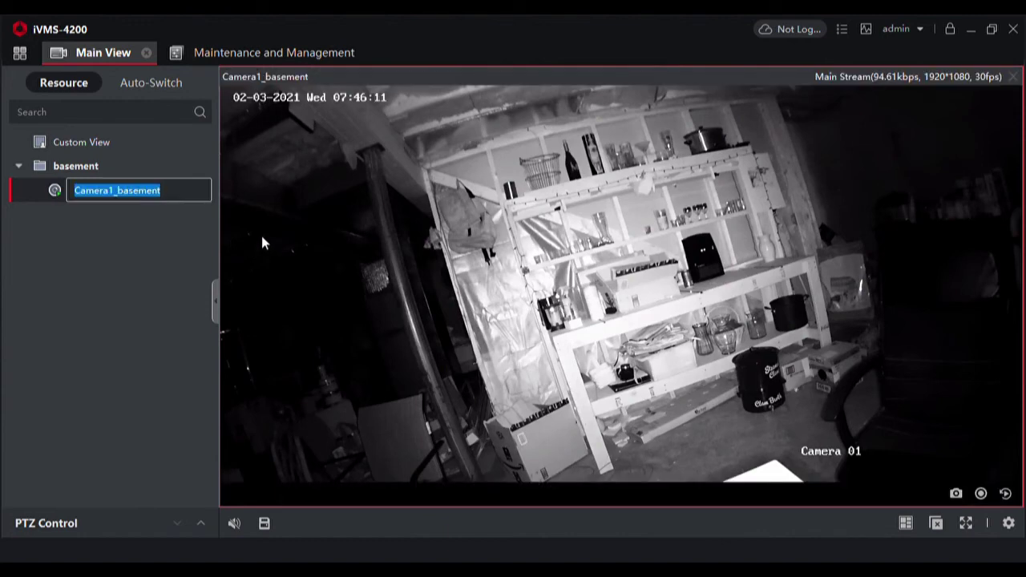
text(Basm)
key(BackSpace)
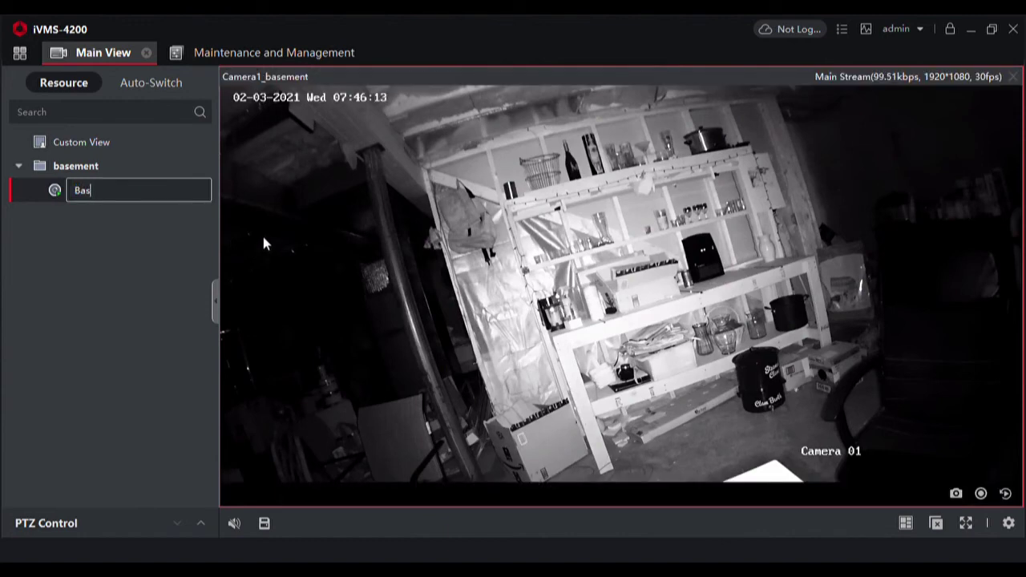
text(ement)
key(Return)
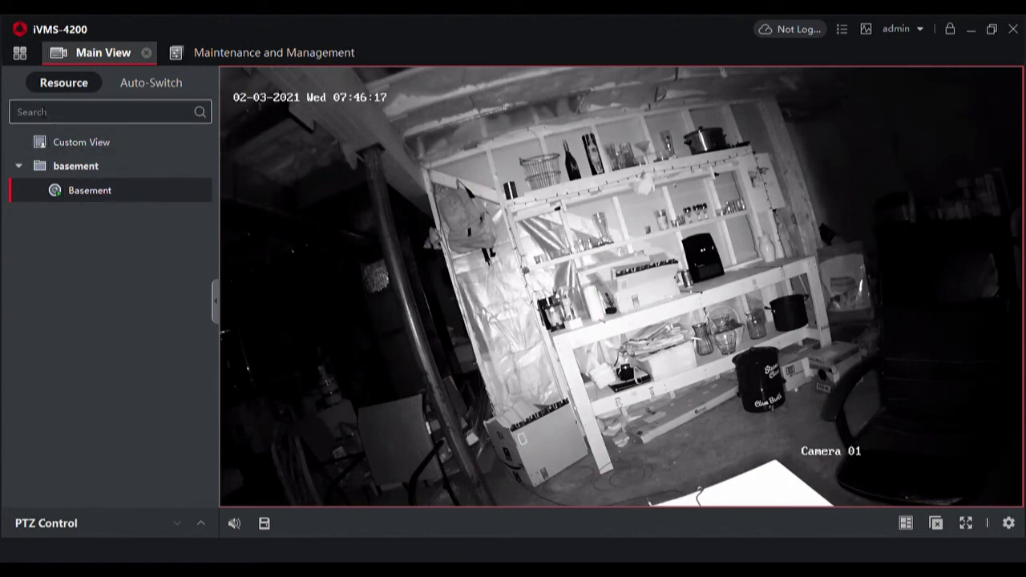
click(20, 55)
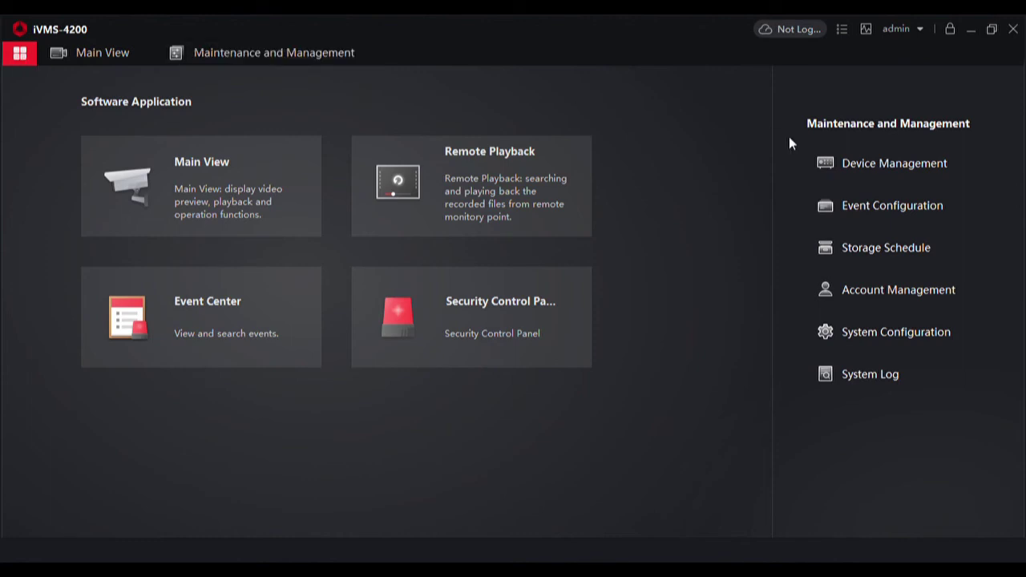
Review the device list, then return home to Main View showing the Basement camera's night-vision feed.
click(854, 161)
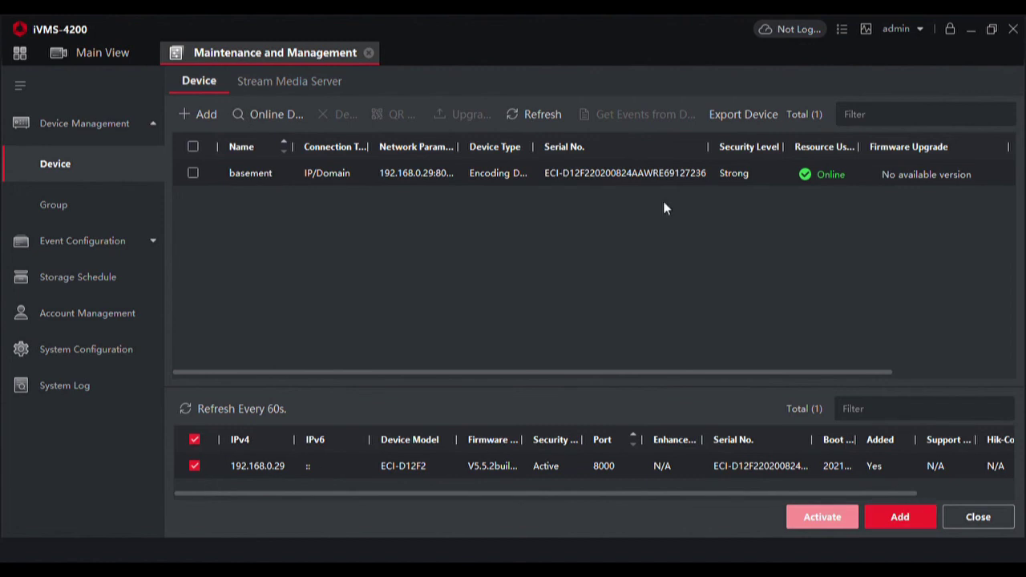
click(21, 53)
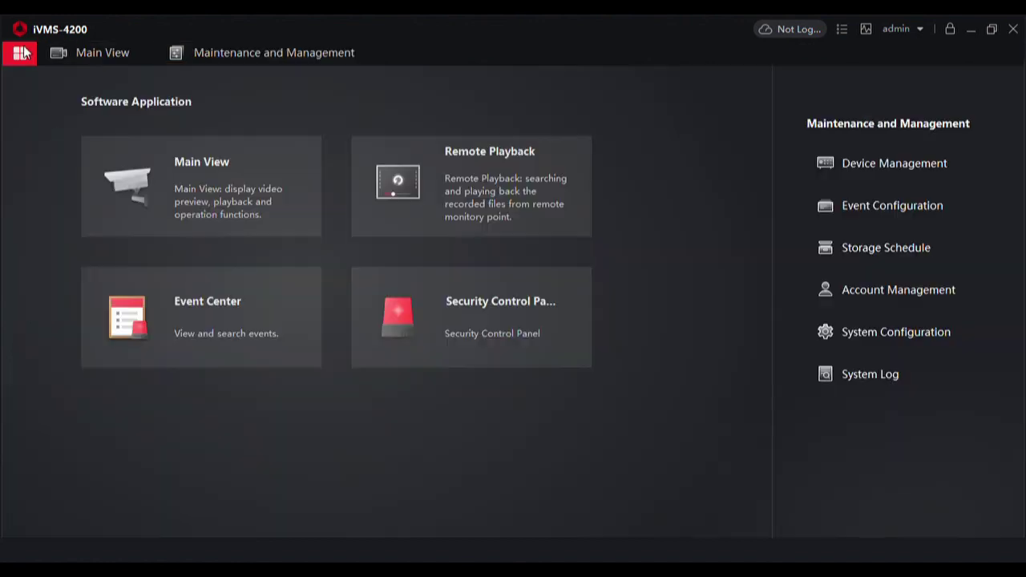
click(197, 171)
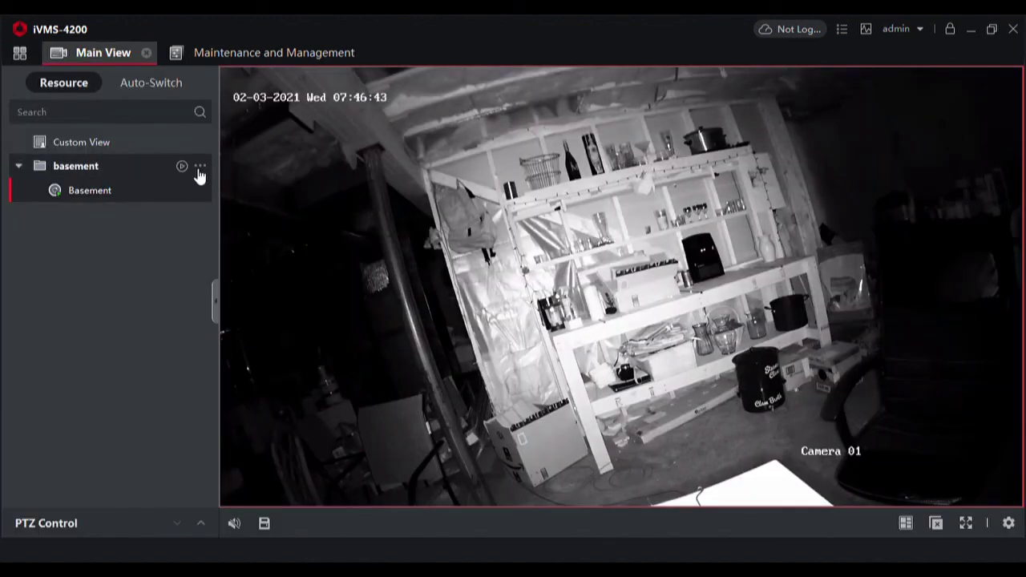
mouse_move(567, 255)
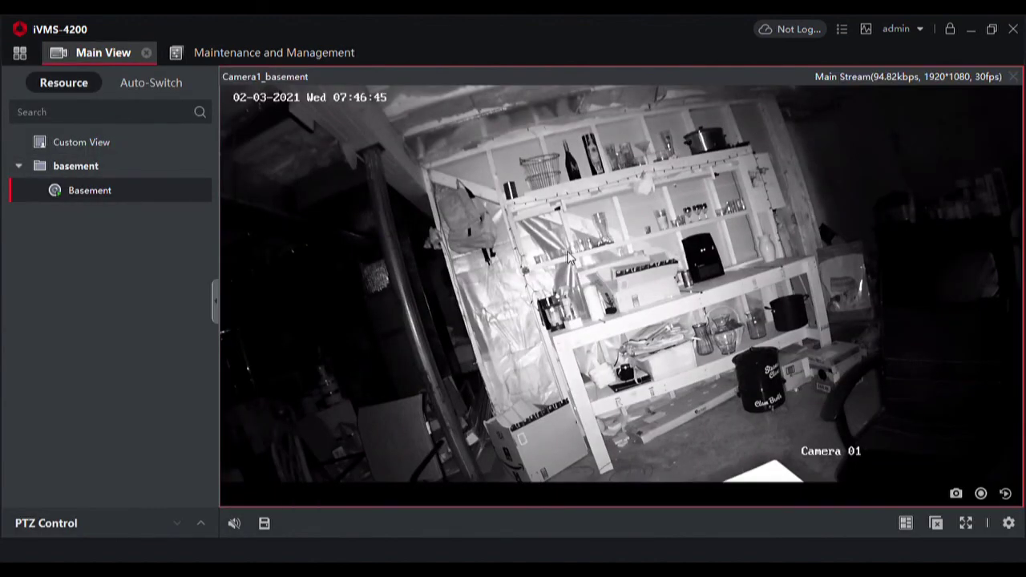